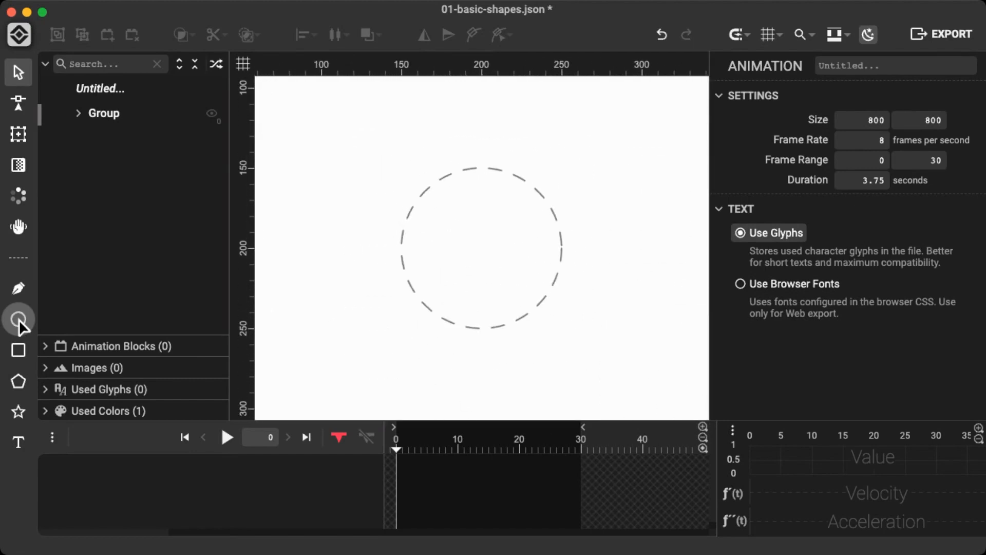
Step: Draw a 100 × 100 circle from its centre at (200, 200), matching the dashed circular guide
{"action": "left_click", "coordinate": [19, 319]}
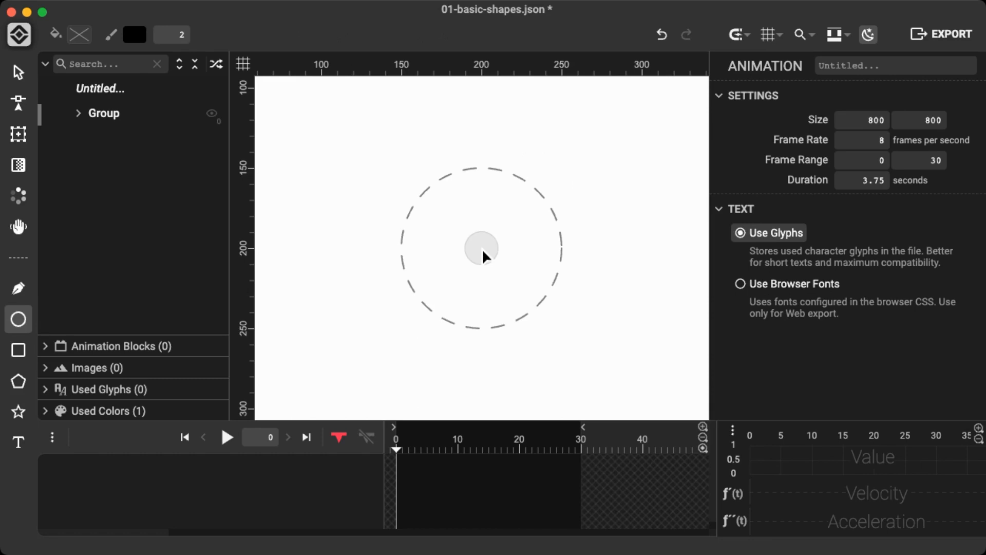
{"action": "left_click_drag", "start_coordinate": [482, 248], "coordinate": [642, 369]}
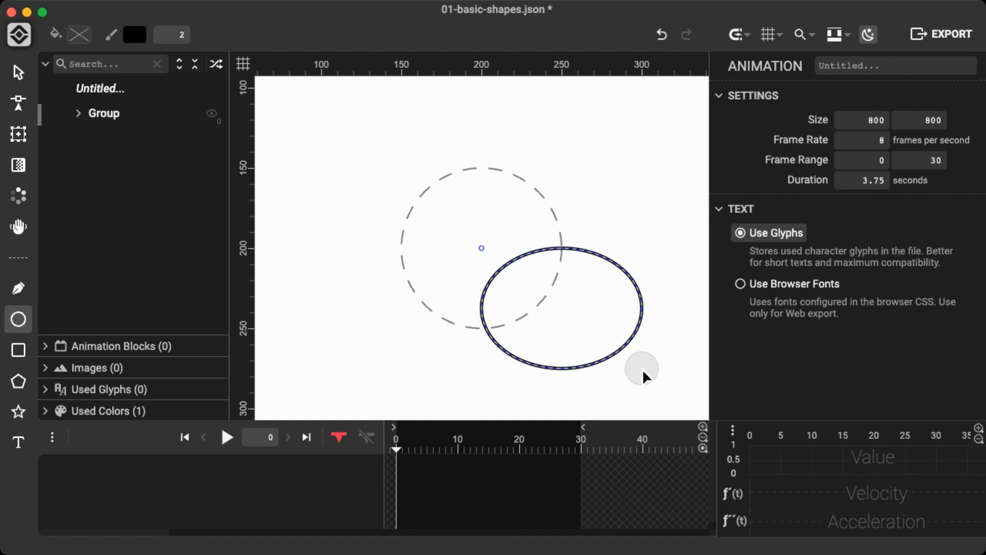
{"action": "left_click_drag", "start_coordinate": [642, 369], "coordinate": [642, 353]}
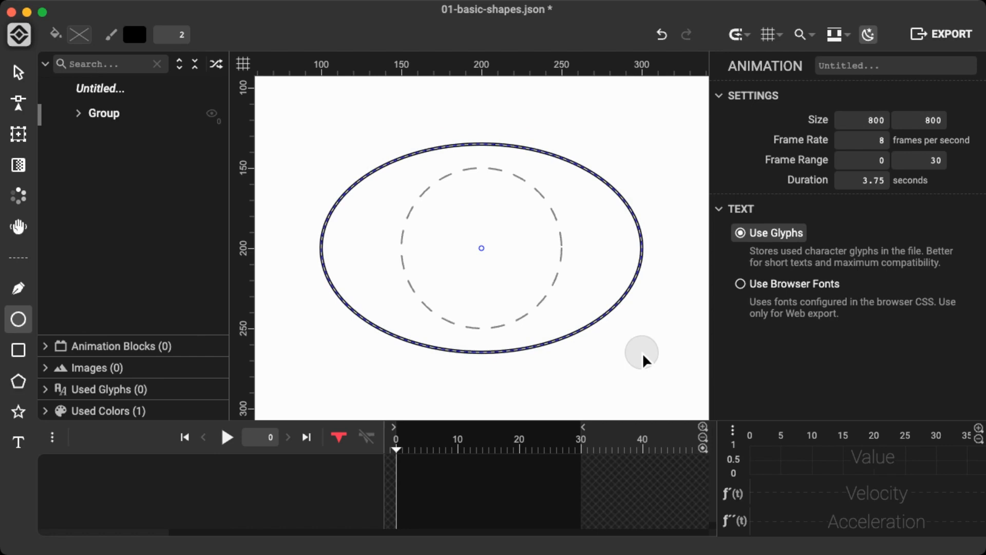
{"action": "left_click_drag", "start_coordinate": [642, 352], "coordinate": [561, 329]}
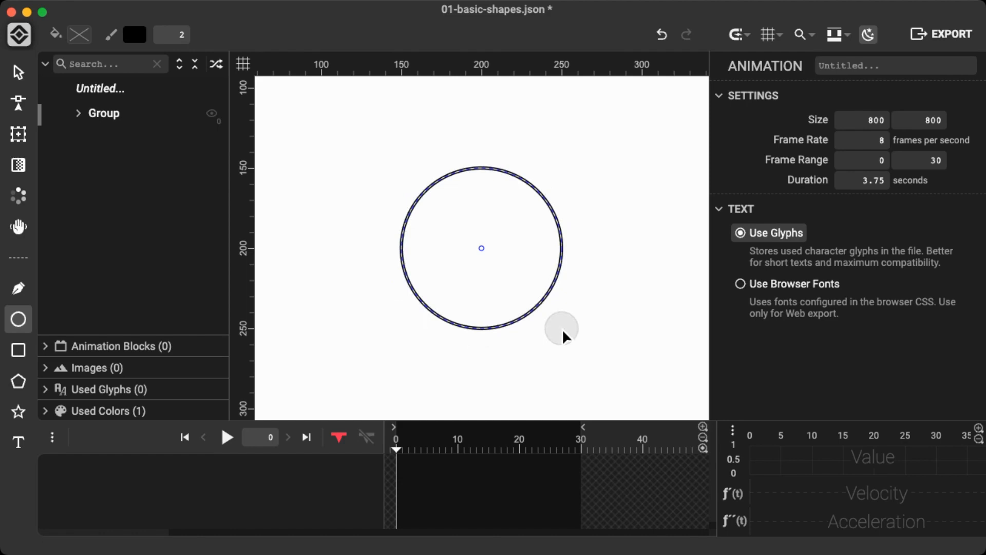
{"action": "left_click_drag", "start_coordinate": [562, 329], "coordinate": [562, 330]}
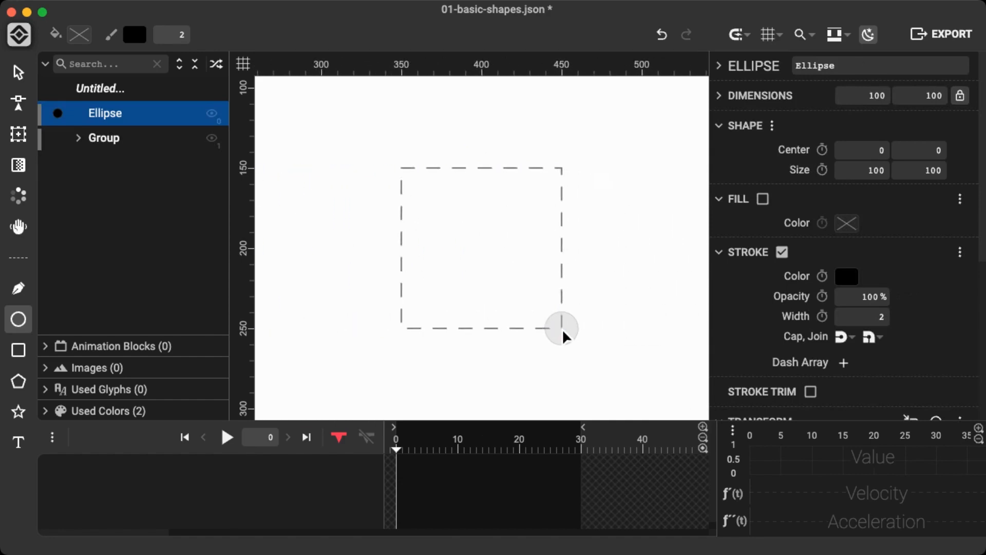
Step: Draw a 100 × 100 square from its centre at (400, 200), matching the dashed square guide
{"action": "left_click", "coordinate": [19, 354]}
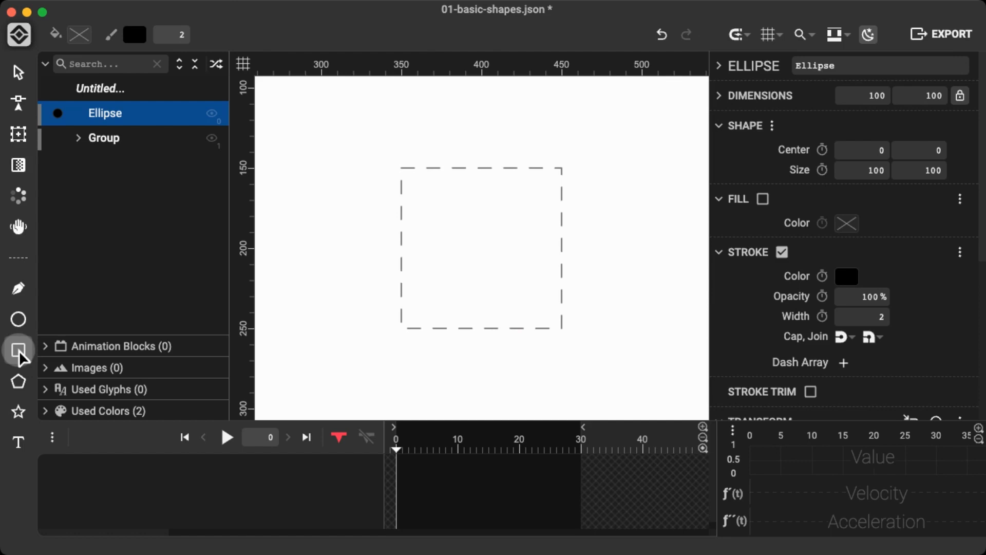
{"action": "left_click_drag", "start_coordinate": [482, 249], "coordinate": [643, 369]}
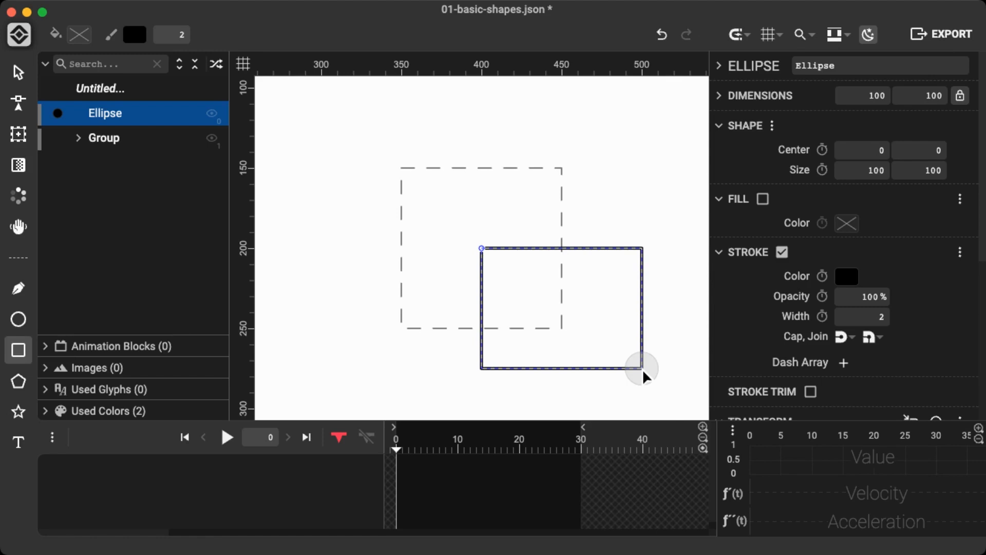
{"action": "left_click_drag", "start_coordinate": [643, 369], "coordinate": [643, 353]}
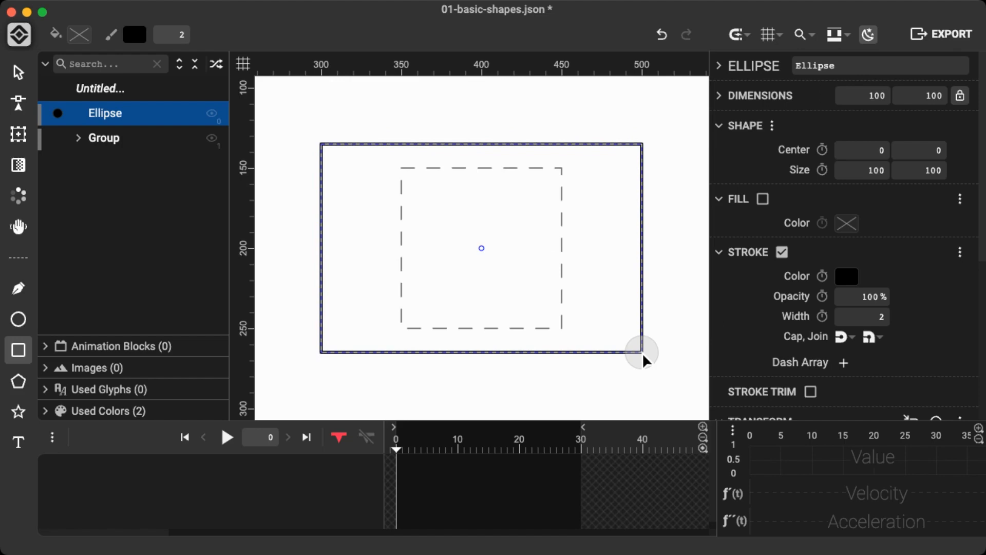
{"action": "left_click_drag", "start_coordinate": [643, 355], "coordinate": [562, 329]}
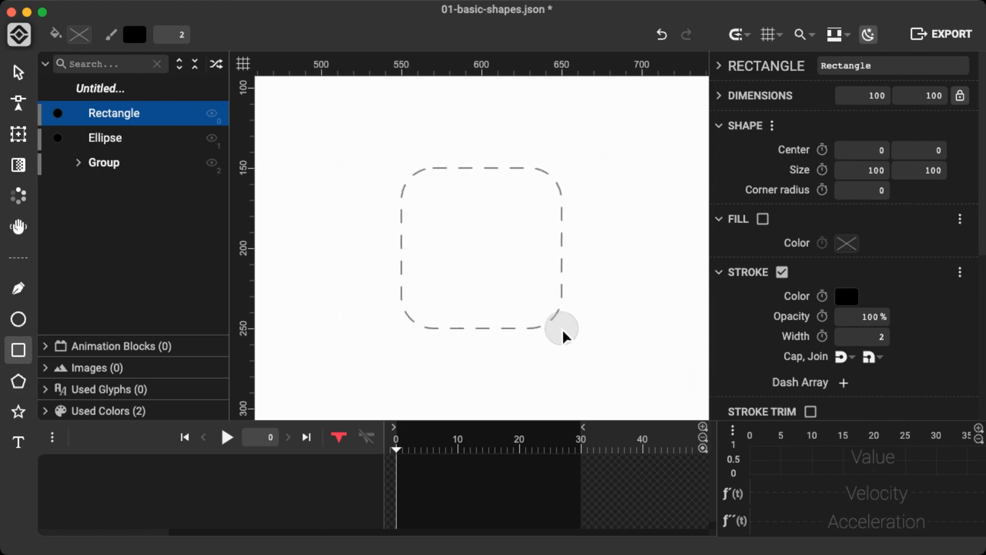
Step: Draw a 100 × 100 square centred at (600, 200) over the rounded guide and set its corner radius to 20
{"action": "left_click_drag", "start_coordinate": [482, 250], "coordinate": [563, 329]}
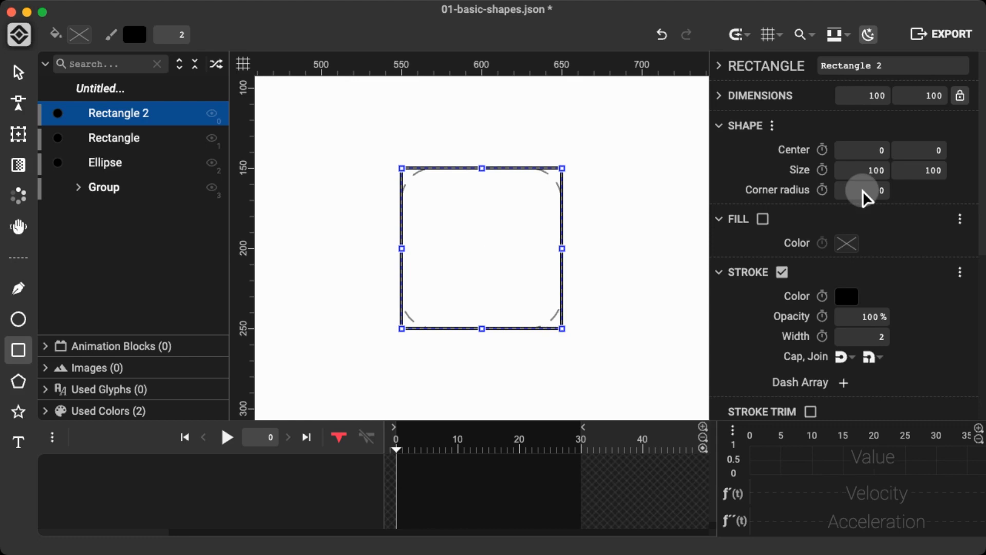
{"action": "scroll", "coordinate": [863, 191], "scroll_direction": "up", "scroll_amount": 20}
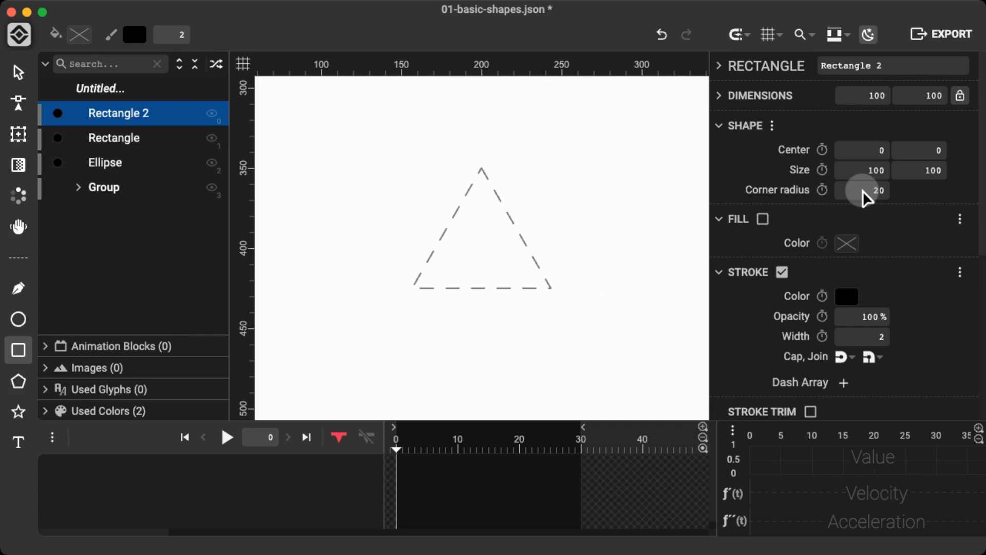
Step: Draw an upright three-sided polygon with a radius of about 51 centred at (200, 400) over the dashed triangle guide
{"action": "left_click", "coordinate": [18, 382]}
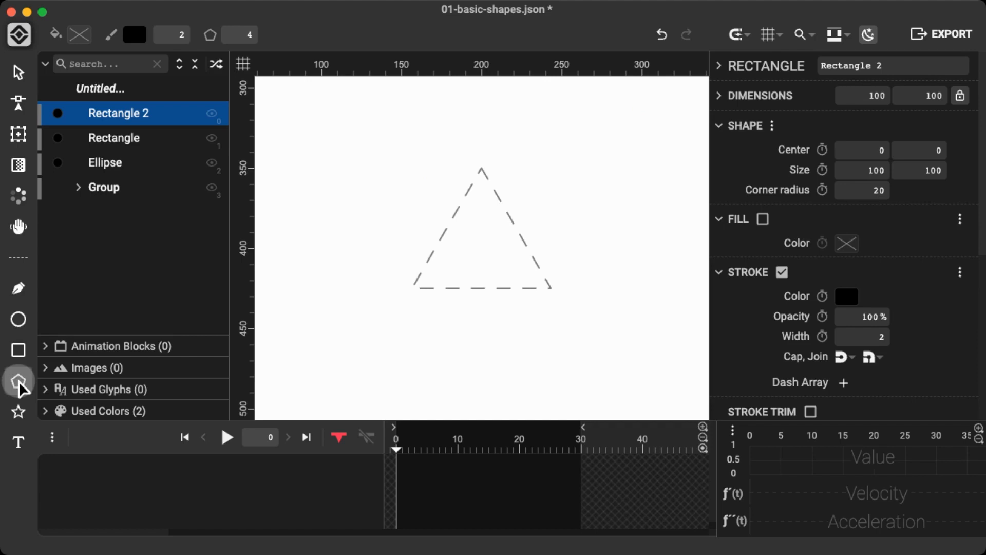
{"action": "left_click", "coordinate": [240, 35]}
{"action": "left_click_drag", "start_coordinate": [481, 249], "coordinate": [499, 185]}
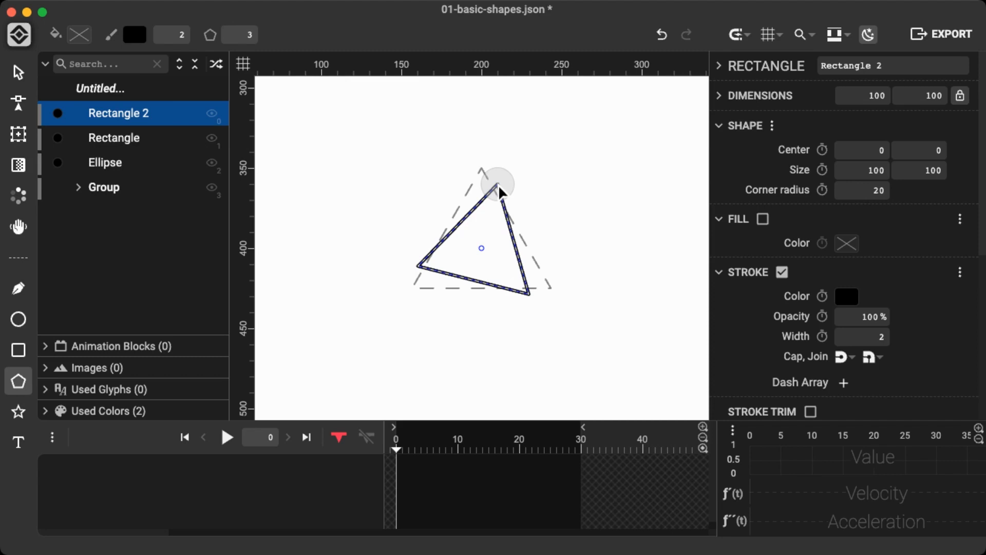
{"action": "left_click_drag", "start_coordinate": [499, 185], "coordinate": [499, 170]}
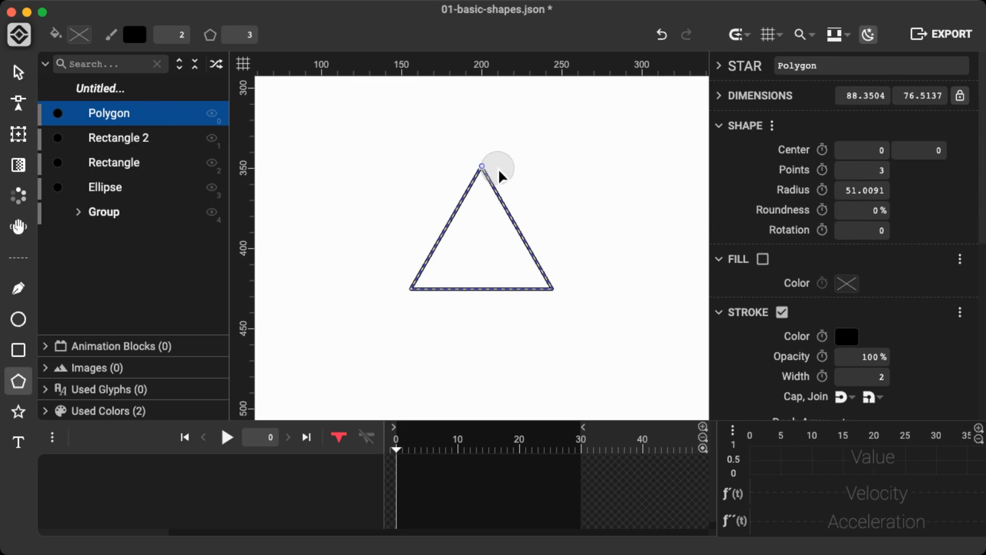
Step: Draw a six-sided polygon with radius 50 centred at (400, 400), matching the dashed hexagon guide
{"action": "scroll", "coordinate": [499, 169], "scroll_direction": "right", "scroll_amount": 6}
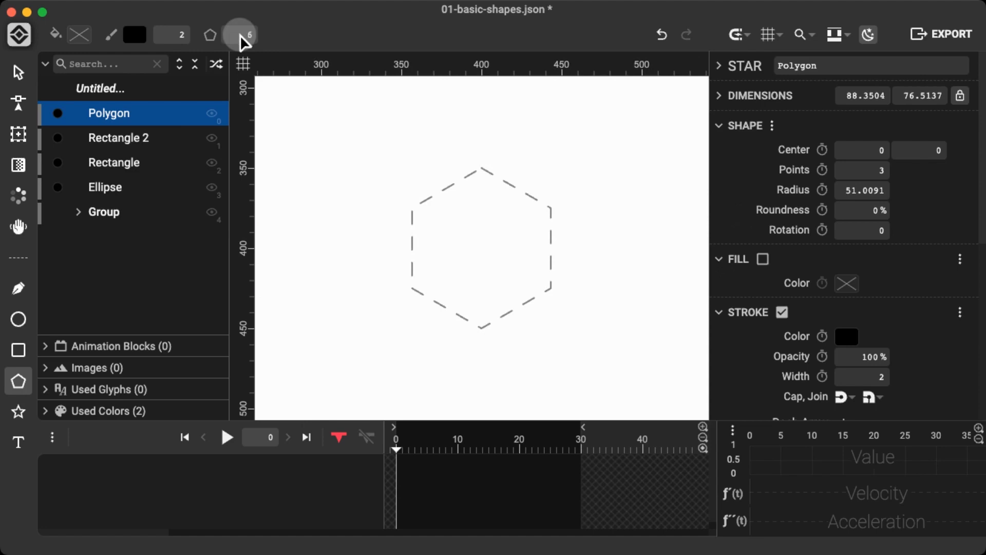
{"action": "left_click_drag", "start_coordinate": [482, 249], "coordinate": [482, 169]}
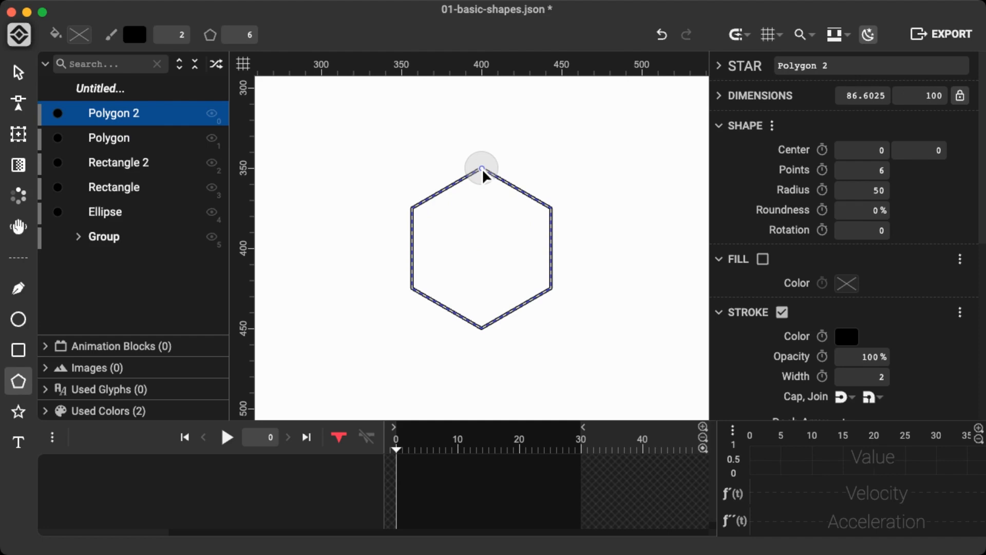
Step: Draw an upright five-pointed star with outer radius 50 centred at (600, 400), matching the dashed star guide
{"action": "scroll", "coordinate": [481, 168], "scroll_direction": "right", "scroll_amount": 6}
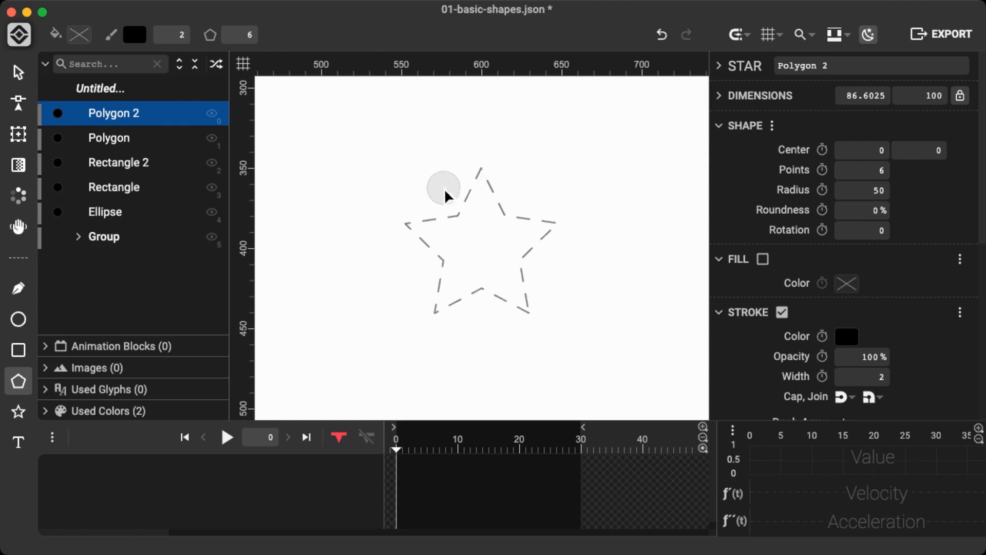
{"action": "left_click", "coordinate": [19, 412]}
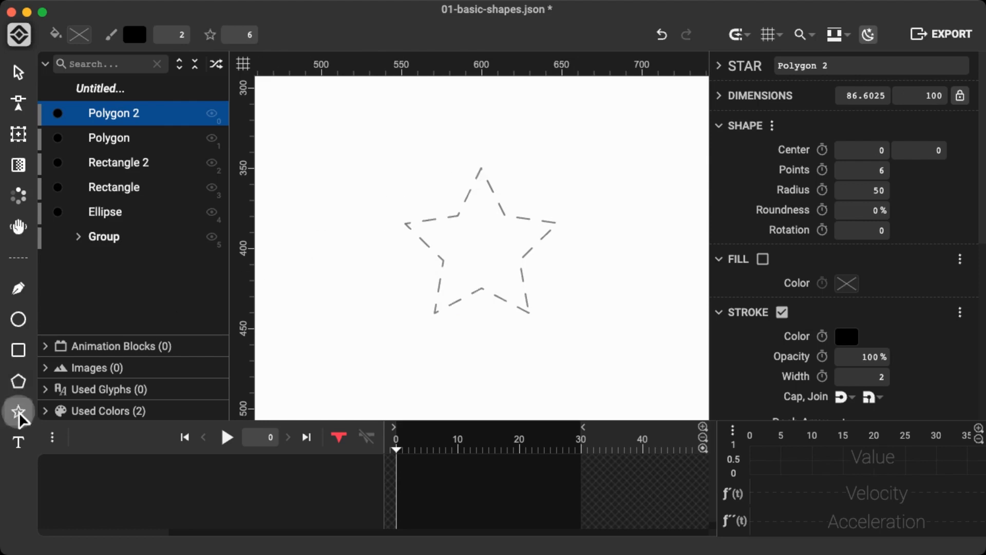
{"action": "left_click", "coordinate": [240, 35]}
{"action": "left_click_drag", "start_coordinate": [477, 244], "coordinate": [482, 169]}
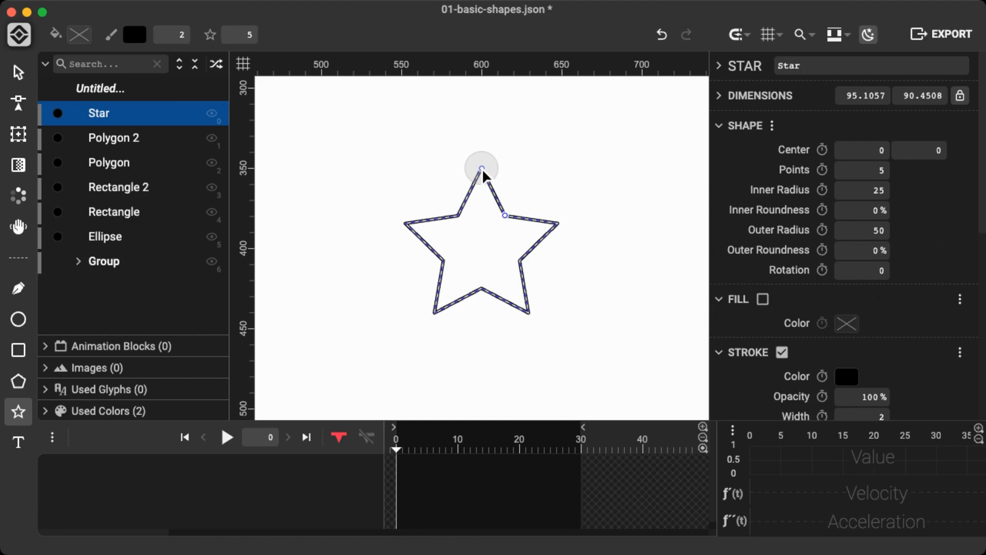
Step: Draw a four-pointed star with outer radius 50 centred at (200, 600), with inner roundness 250% and inner radius 15
{"action": "scroll", "coordinate": [482, 170], "scroll_direction": "down", "scroll_amount": 6}
{"action": "scroll", "coordinate": [483, 169], "scroll_direction": "left", "scroll_amount": 12}
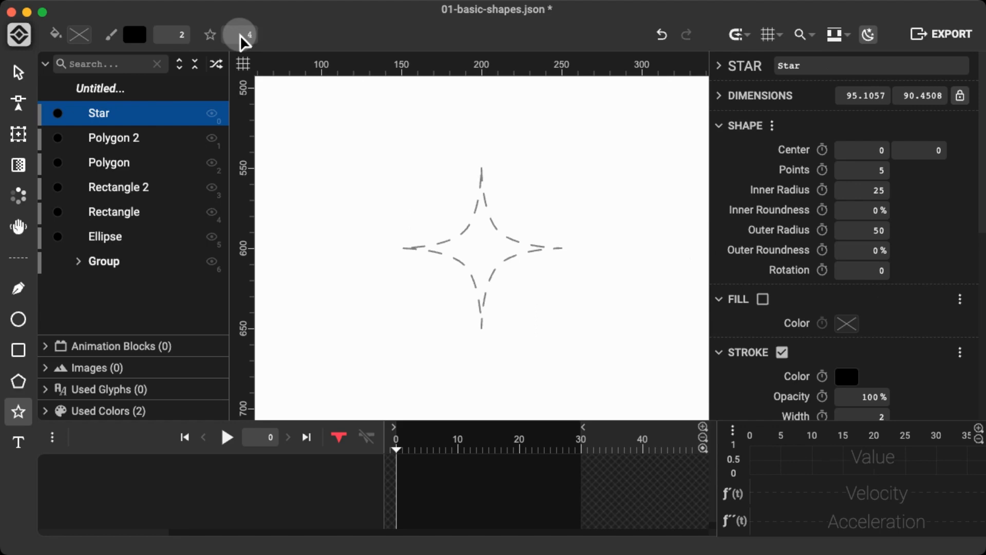
{"action": "left_click_drag", "start_coordinate": [482, 248], "coordinate": [484, 170]}
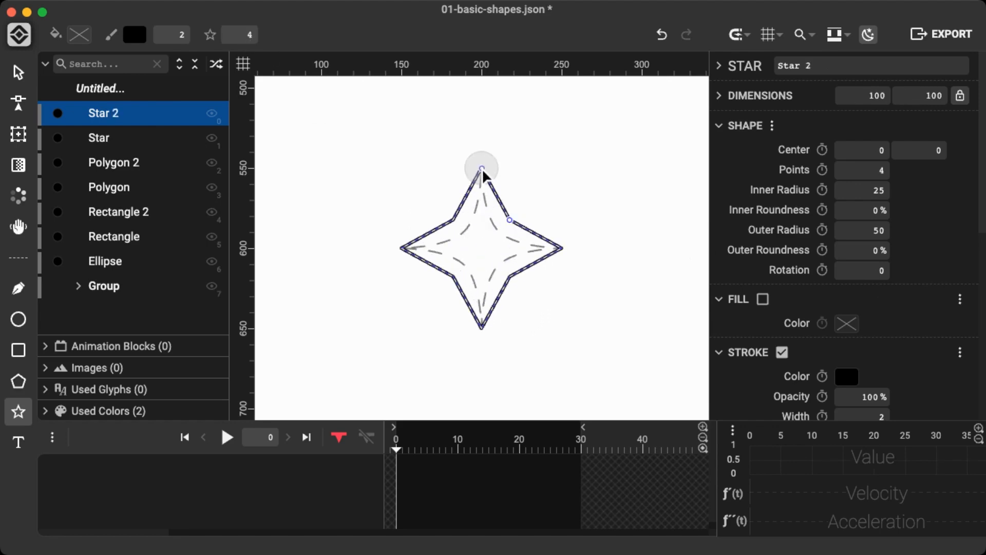
{"action": "left_click", "coordinate": [864, 211]}
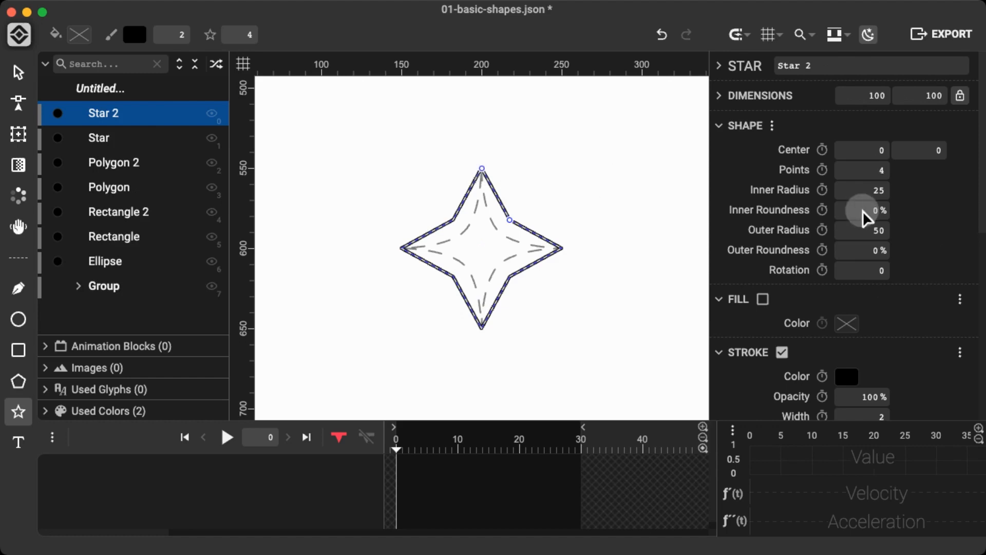
{"action": "left_click_drag", "start_coordinate": [866, 215], "coordinate": [866, 197]}
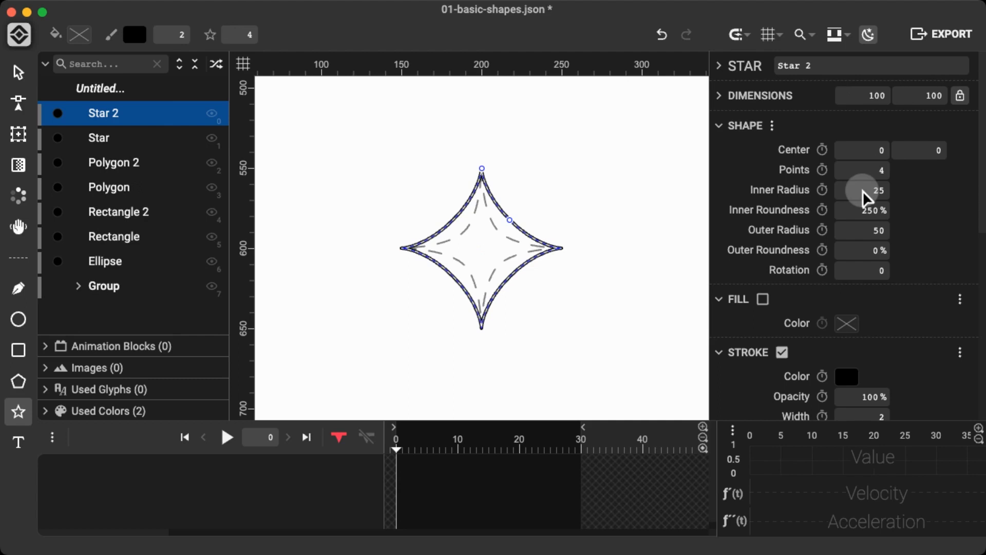
{"action": "left_click_drag", "start_coordinate": [863, 195], "coordinate": [864, 197]}
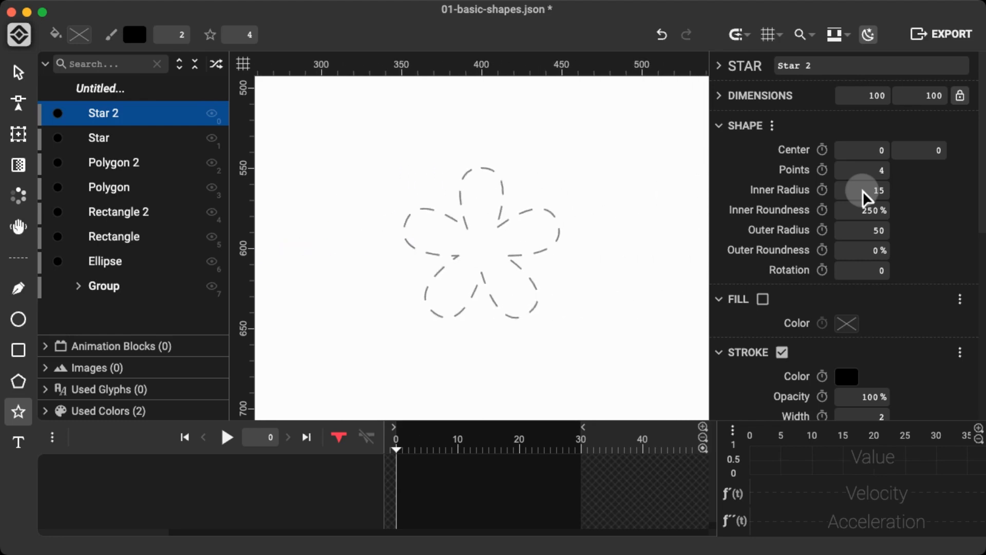
Step: Draw a five-petal flower at (400, 600) from a five-pointed star with outer radius 50, outer roundness 150% and inner radius 15
{"action": "left_click", "coordinate": [241, 36]}
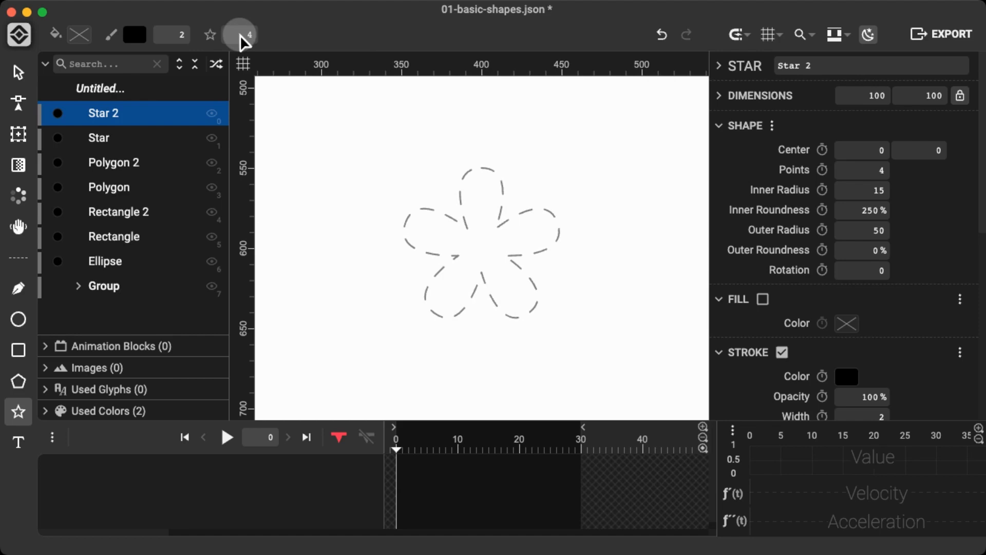
{"action": "left_click", "coordinate": [483, 252]}
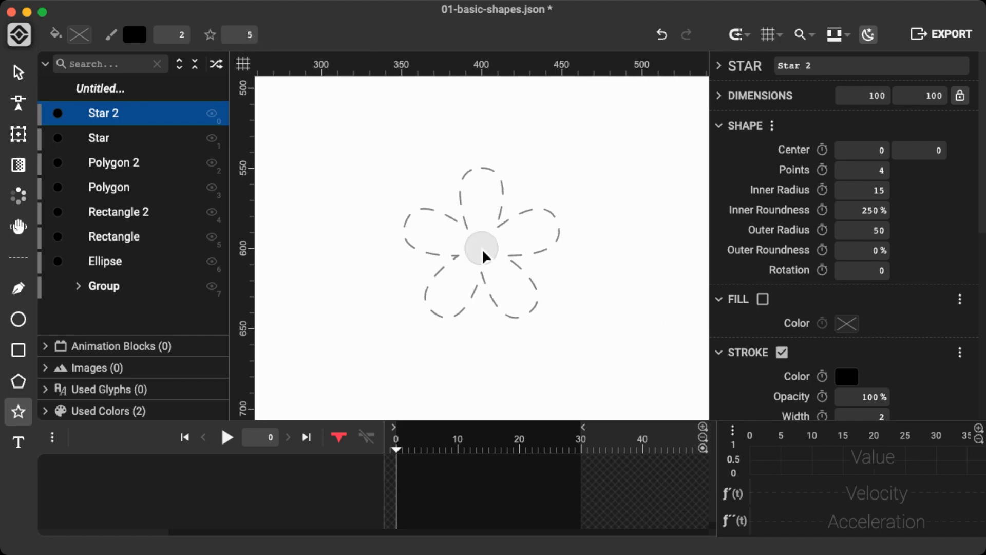
{"action": "left_click_drag", "start_coordinate": [484, 252], "coordinate": [482, 170]}
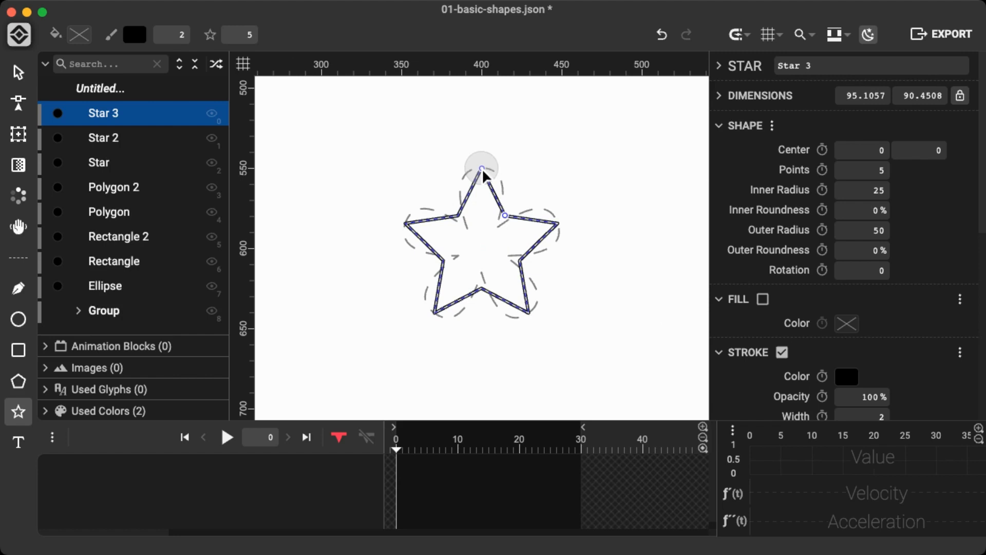
{"action": "left_click", "coordinate": [863, 251]}
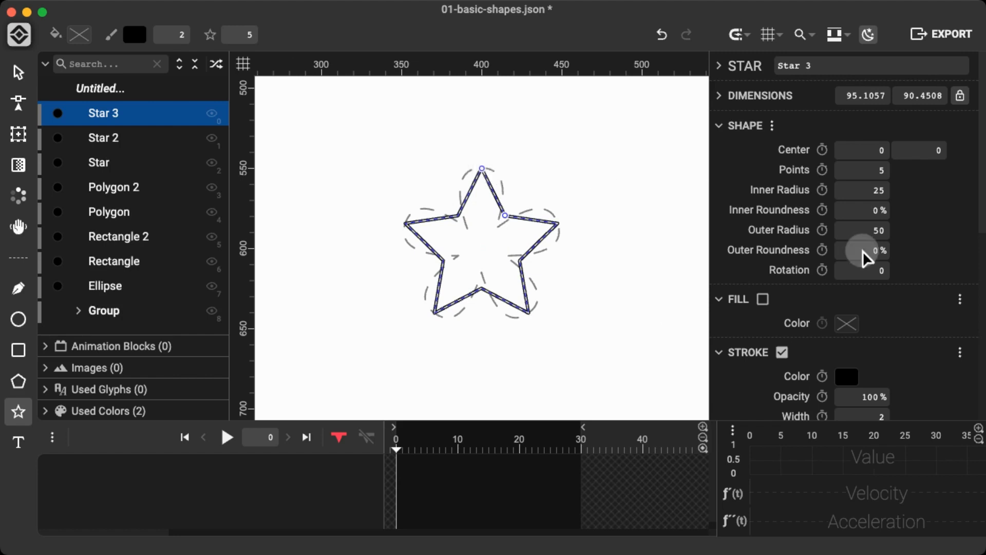
{"action": "type", "text": "150"}
{"action": "key", "text": "Return"}
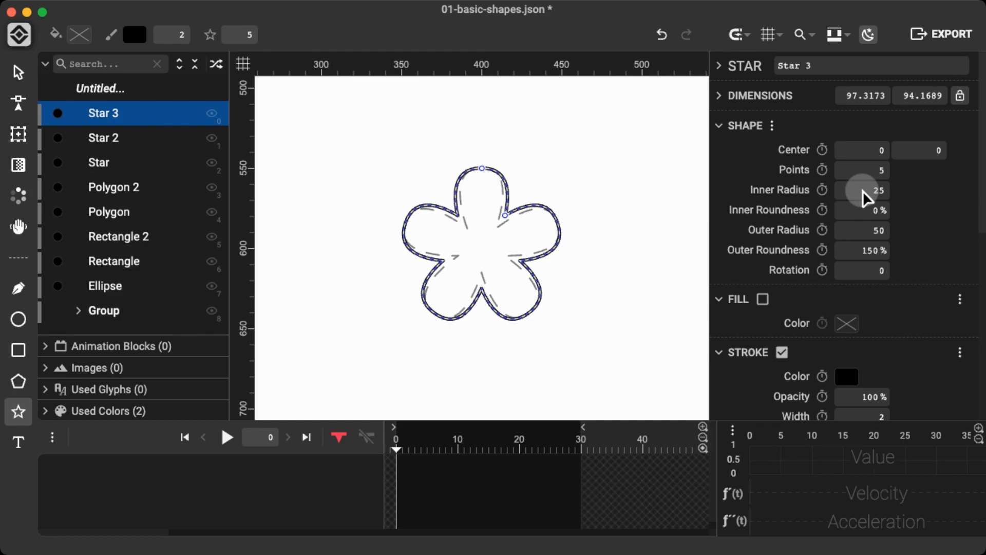
{"action": "type", "text": "15"}
{"action": "key", "text": "Return"}
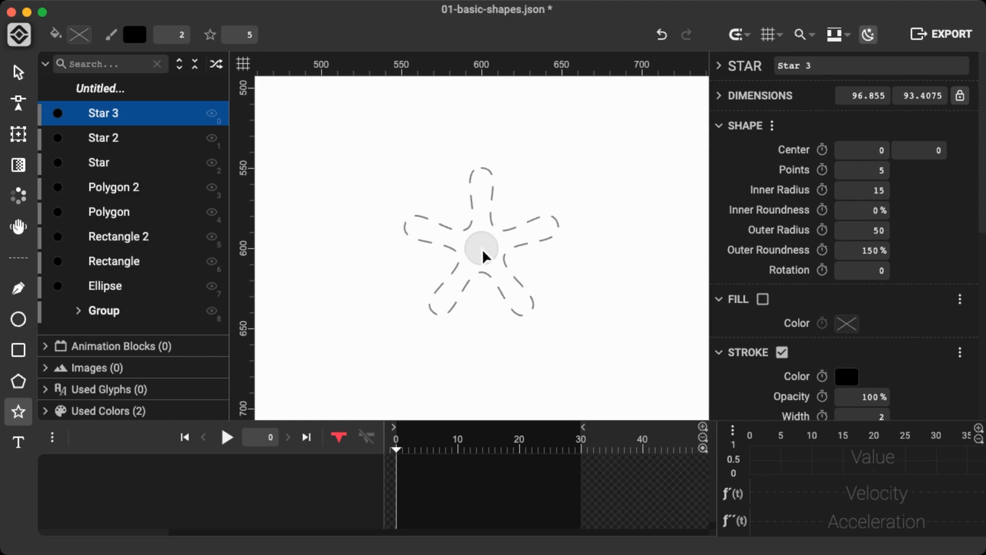
Step: Draw a five-pointed star with outer radius 50 at (600, 600), with inner roundness 250%, outer roundness 100% and inner radius 15
{"action": "left_click_drag", "start_coordinate": [481, 249], "coordinate": [482, 169]}
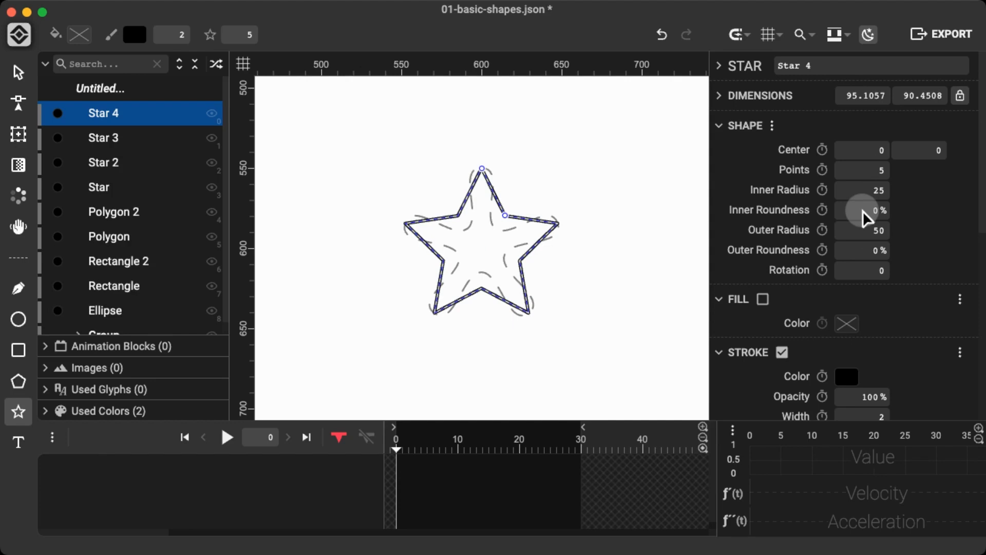
{"action": "scroll", "coordinate": [863, 210], "scroll_direction": "up", "scroll_amount": 10}
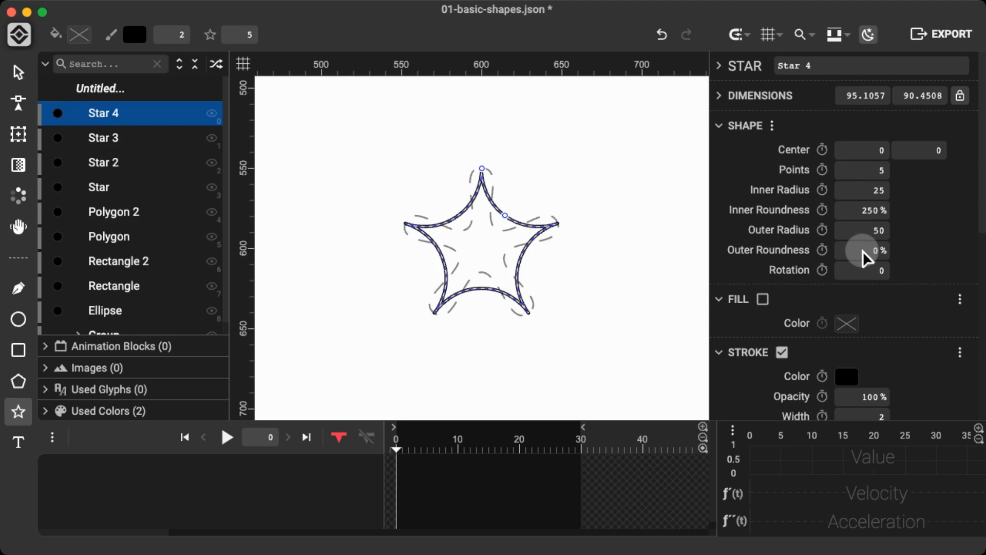
{"action": "scroll", "coordinate": [864, 251], "scroll_direction": "up", "scroll_amount": 4}
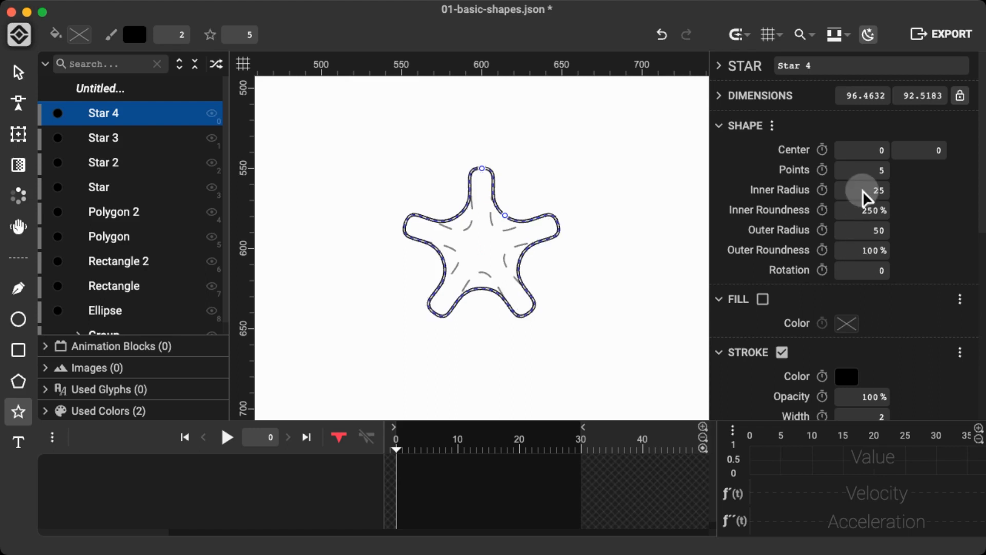
{"action": "scroll", "coordinate": [862, 191], "scroll_direction": "down", "scroll_amount": 10}
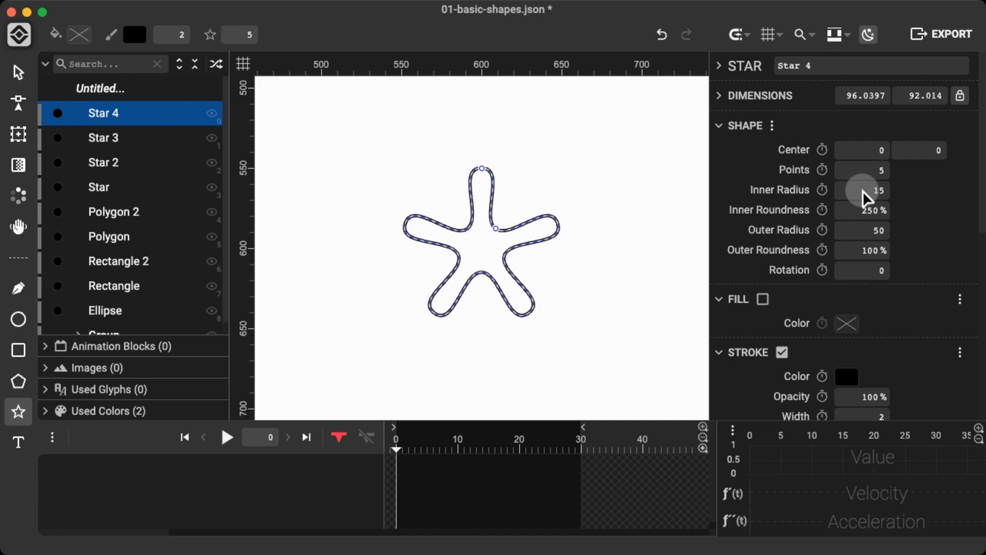
{"action": "key", "text": "super+0"}
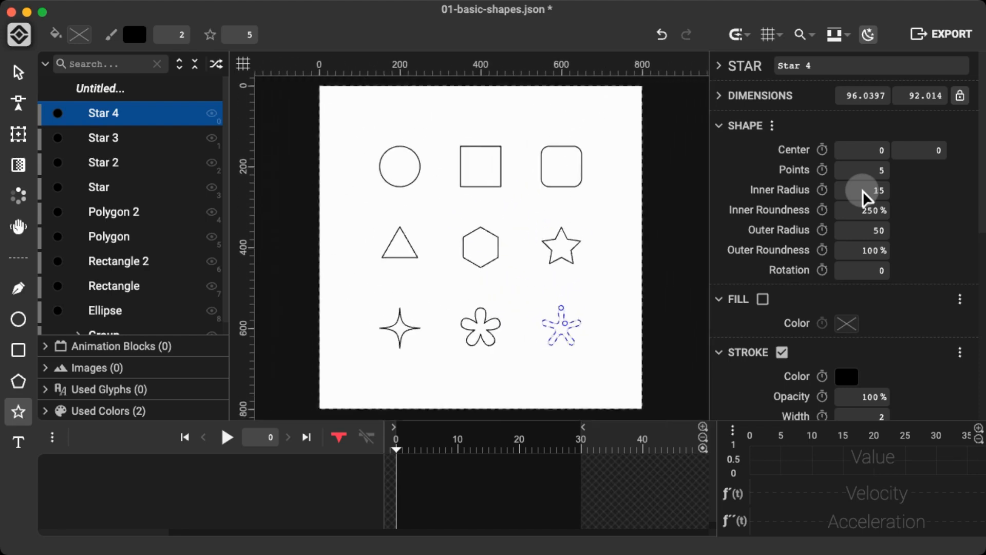